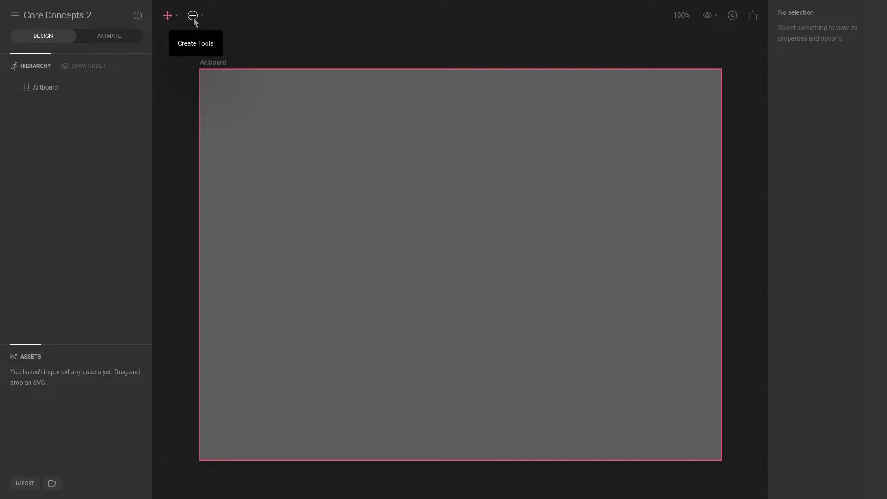
# Draw a Star shape across the upper-left area of the artboard.
pyautogui.click(193, 19)
pyautogui.moveTo(217, 42)
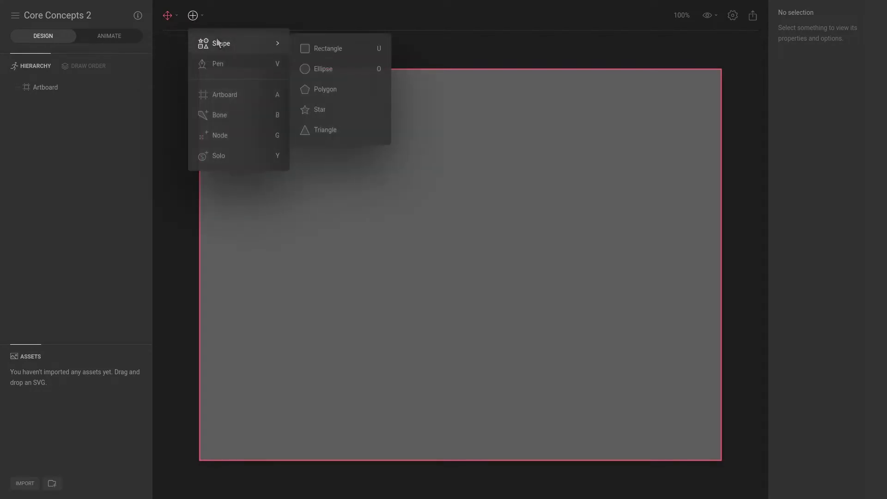
pyautogui.click(329, 109)
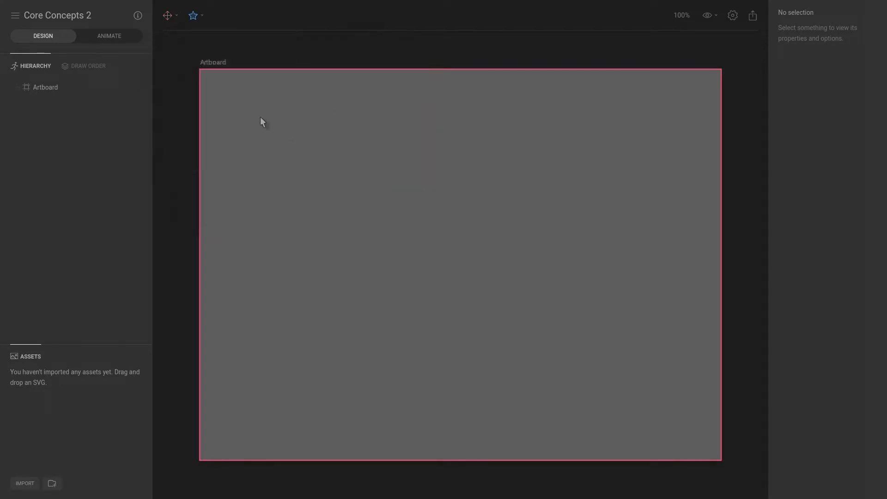
pyautogui.moveTo(230, 89); pyautogui.dragTo(445, 236)
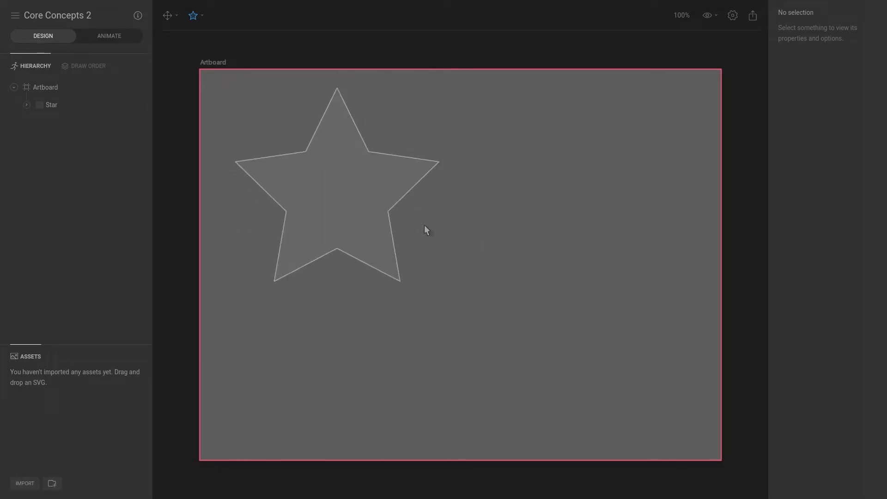
# Draw a tall rectangle to the right of the star.
pyautogui.click(200, 20)
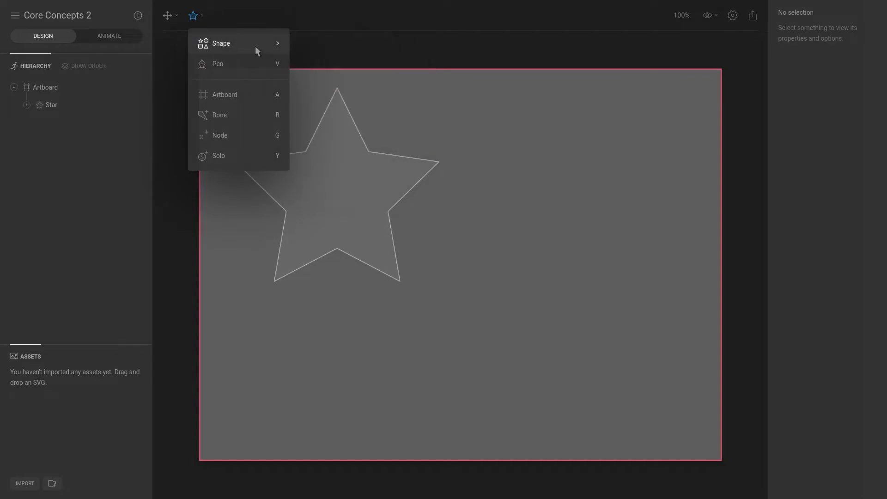
pyautogui.moveTo(261, 44)
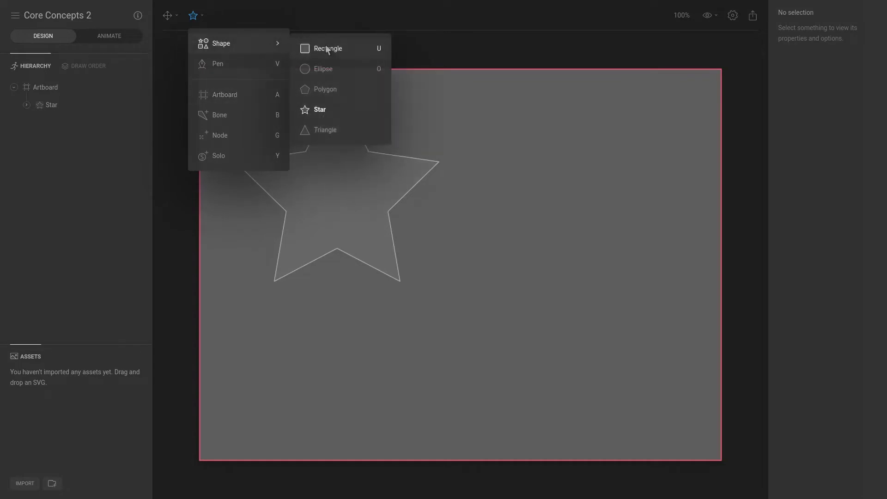
pyautogui.click(354, 69)
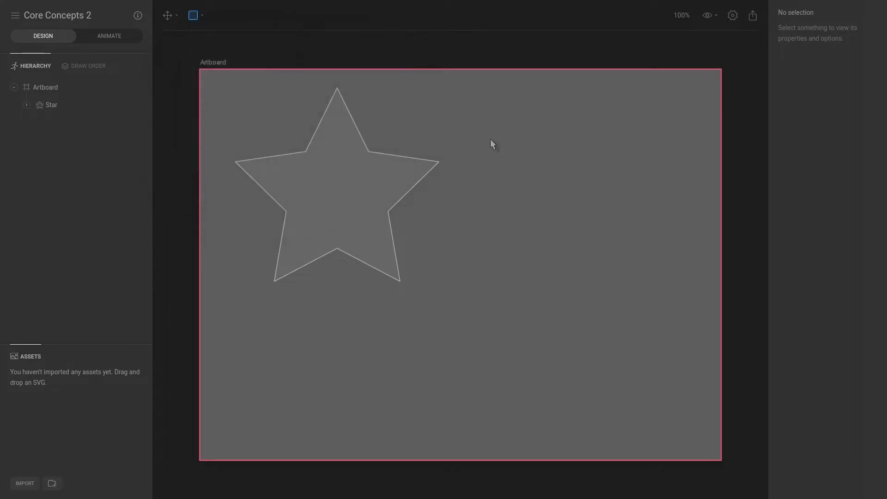
pyautogui.moveTo(472, 116); pyautogui.dragTo(565, 253)
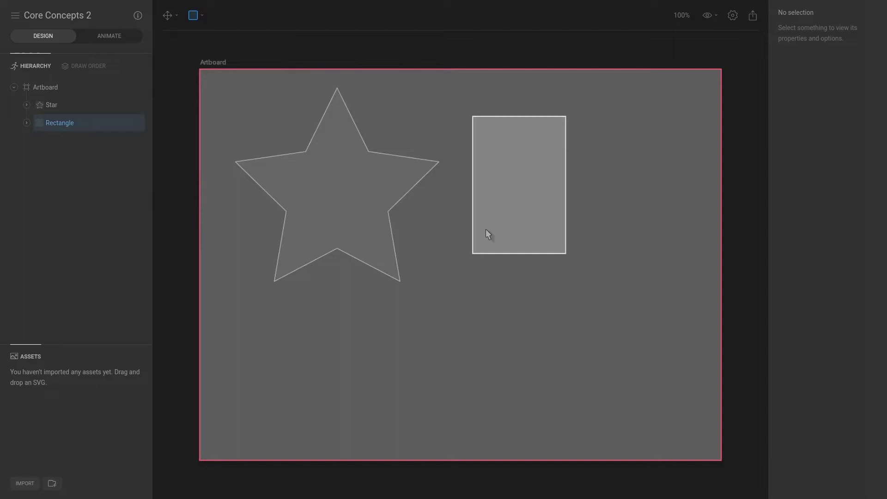
# Draw an ellipse below the star with the O tool, then return to selection.
pyautogui.press('o')
pyautogui.moveTo(305, 280)
pyautogui.mouseDown()
pyautogui.moveTo(482, 414)
pyautogui.moveTo(489, 431)
pyautogui.mouseUp()
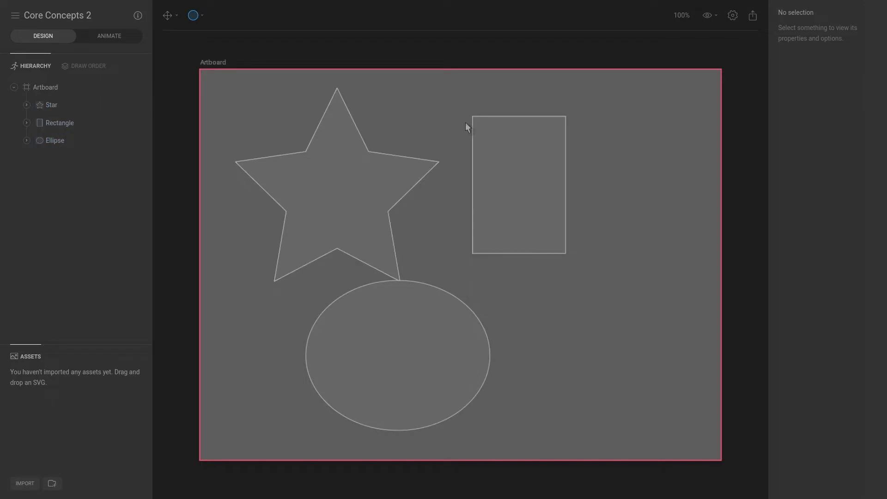
pyautogui.press('v')
pyautogui.click(169, 17)
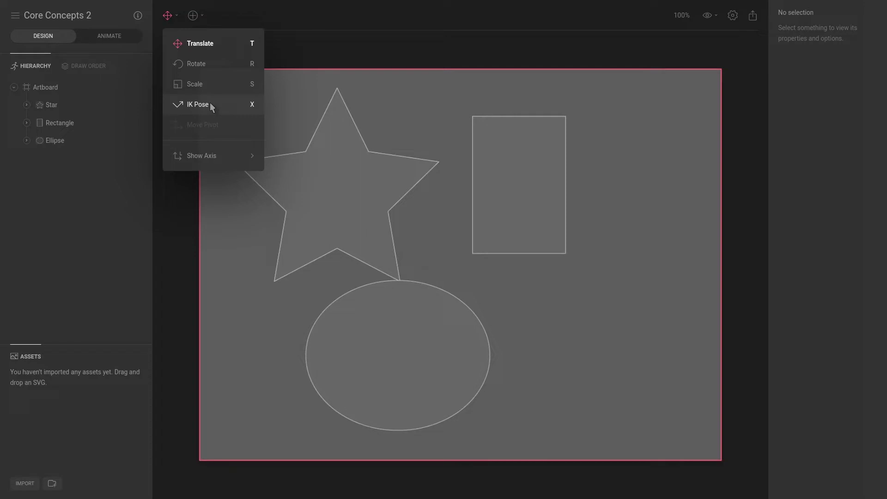
pyautogui.click(422, 107)
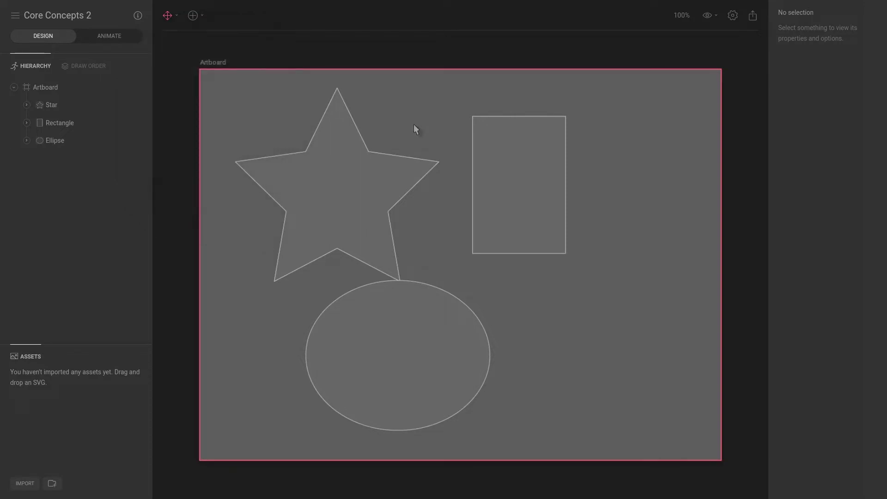
# Move the star to 200.5, 186.5, rotate it 44.34° and scale it to 1.06 by 1.08.
pyautogui.click(355, 165)
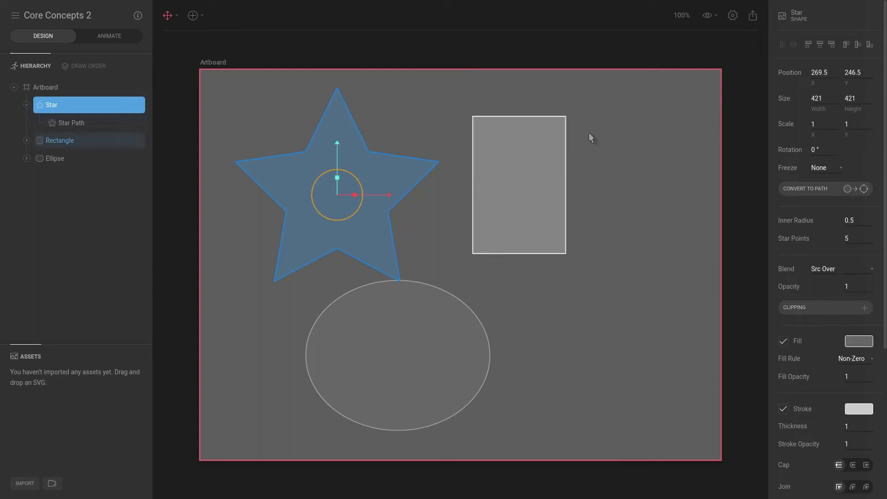
pyautogui.moveTo(462, 94); pyautogui.dragTo(437, 51)
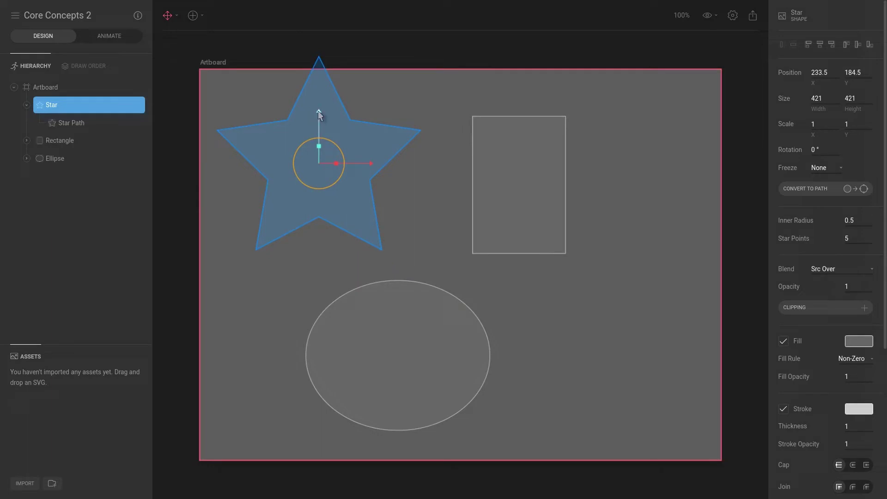
pyautogui.moveTo(315, 112)
pyautogui.mouseDown()
pyautogui.moveTo(317, 87)
pyautogui.moveTo(306, 129)
pyautogui.moveTo(311, 86)
pyautogui.moveTo(310, 159)
pyautogui.moveTo(311, 60)
pyautogui.moveTo(311, 196)
pyautogui.moveTo(321, 114)
pyautogui.mouseUp()
pyautogui.moveTo(361, 163); pyautogui.dragTo(322, 172)
pyautogui.press('r')
pyautogui.press('v')
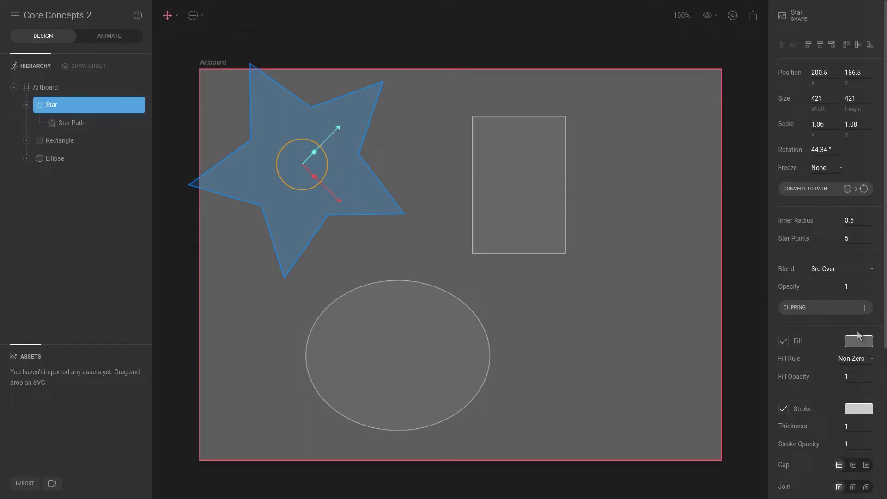
# Set the star's Inner Radius to 0.2 and Star Points to 10.
pyautogui.scroll(-1, 850, 355)
pyautogui.scroll(-1, 850, 355)
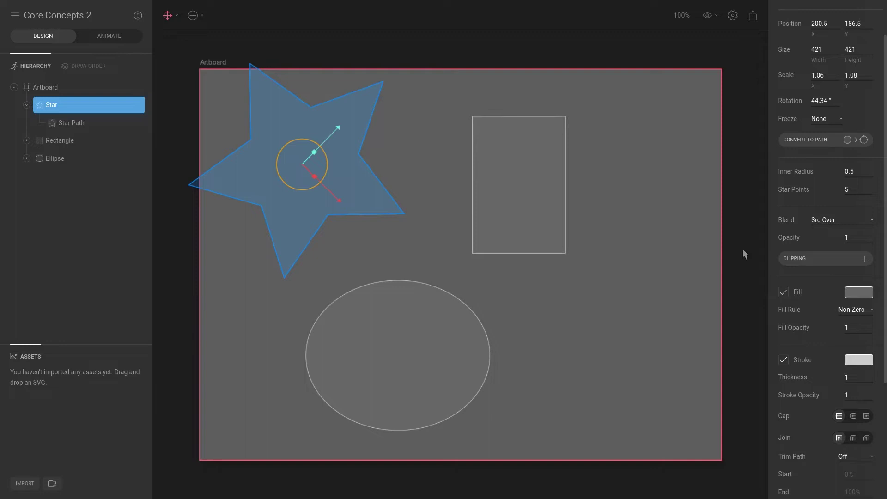
pyautogui.scroll(2, 817, 206)
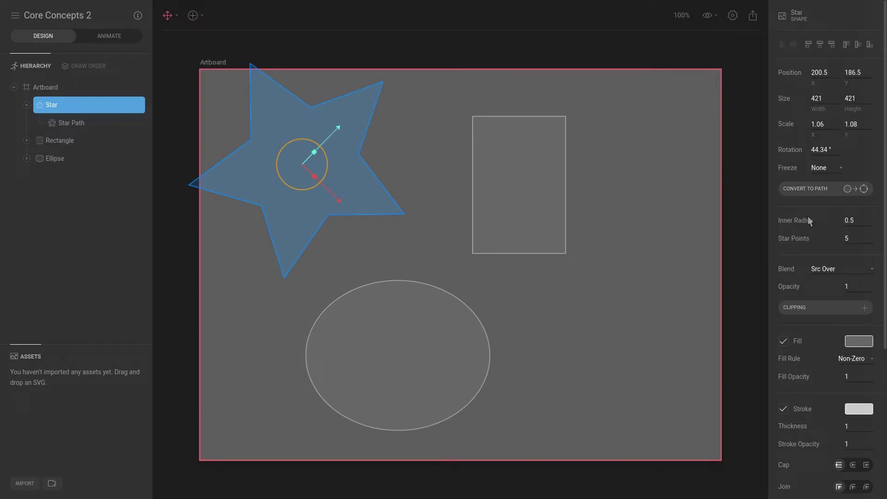
pyautogui.click(856, 218)
pyautogui.write('0.2')
pyautogui.press('Return')
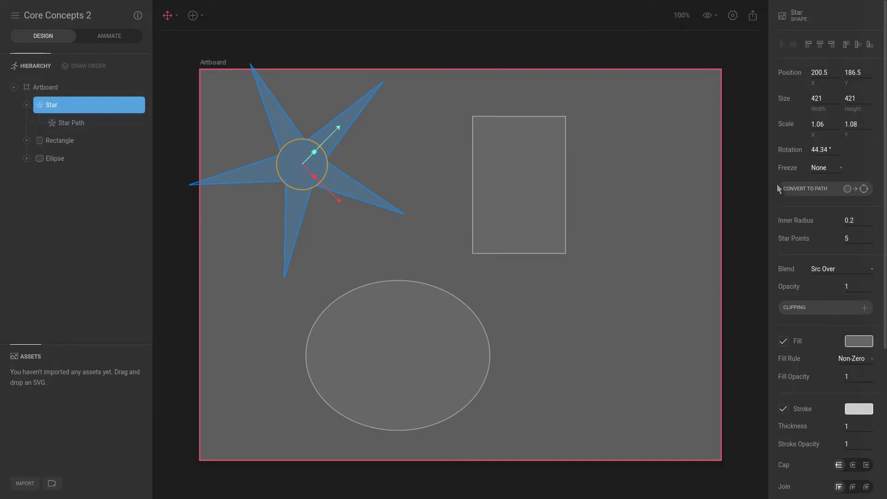
pyautogui.click(850, 234)
pyautogui.write('10')
pyautogui.press('Return')
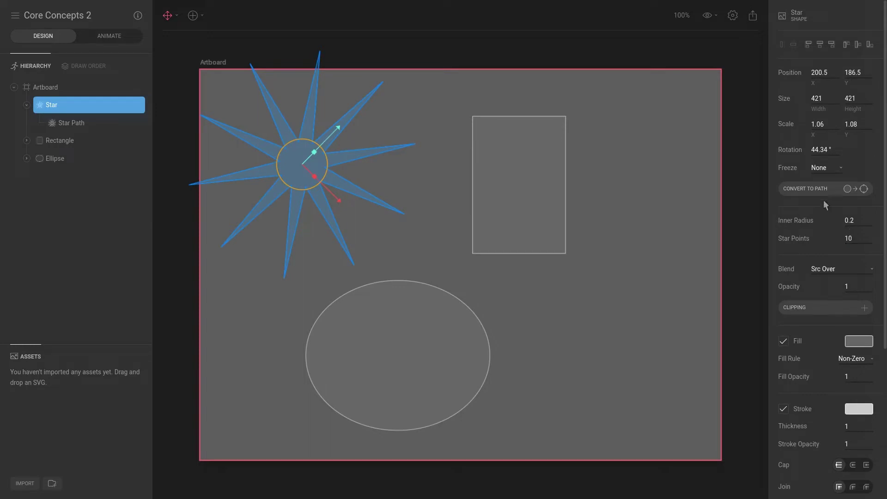
# Convert the star to a path, reselect it and enter vertex editing.
pyautogui.click(806, 188)
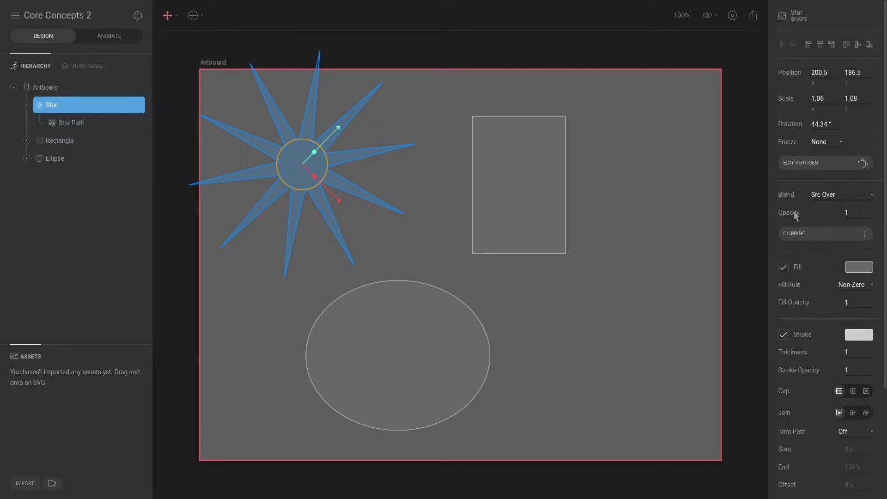
pyautogui.click(450, 195)
pyautogui.click(392, 184)
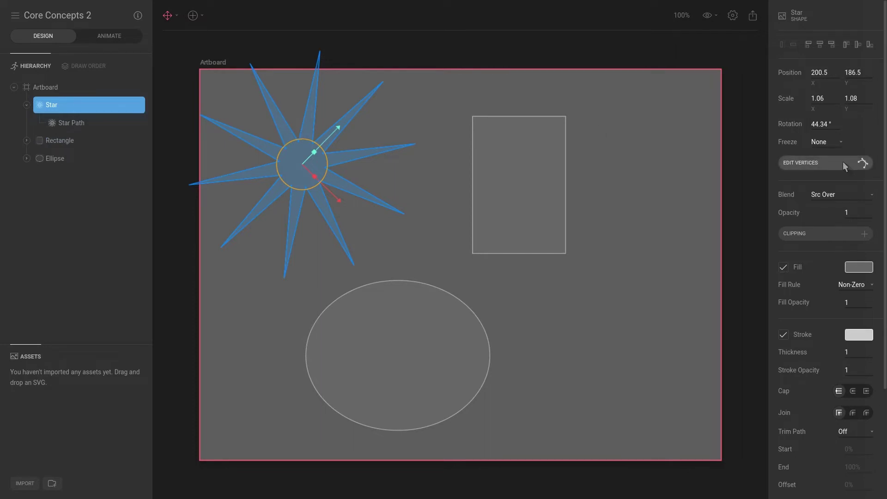
pyautogui.click(828, 164)
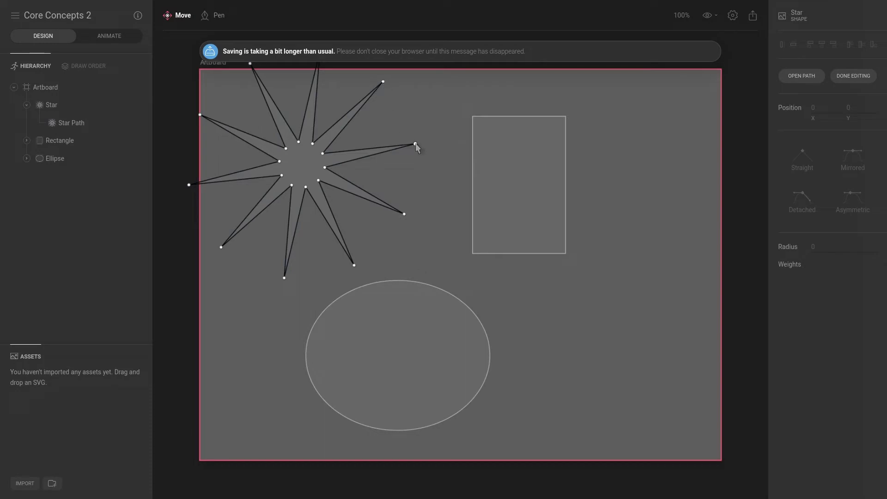
# Give the star's right tip vertex mirrored curve handles and pull it down-right.
pyautogui.moveTo(415, 144)
pyautogui.mouseDown()
pyautogui.moveTo(403, 181)
pyautogui.moveTo(413, 145)
pyautogui.moveTo(383, 158)
pyautogui.moveTo(383, 146)
pyautogui.moveTo(413, 122)
pyautogui.moveTo(383, 144)
pyautogui.moveTo(386, 153)
pyautogui.moveTo(421, 134)
pyautogui.moveTo(455, 141)
pyautogui.moveTo(432, 136)
pyautogui.moveTo(407, 151)
pyautogui.mouseUp()
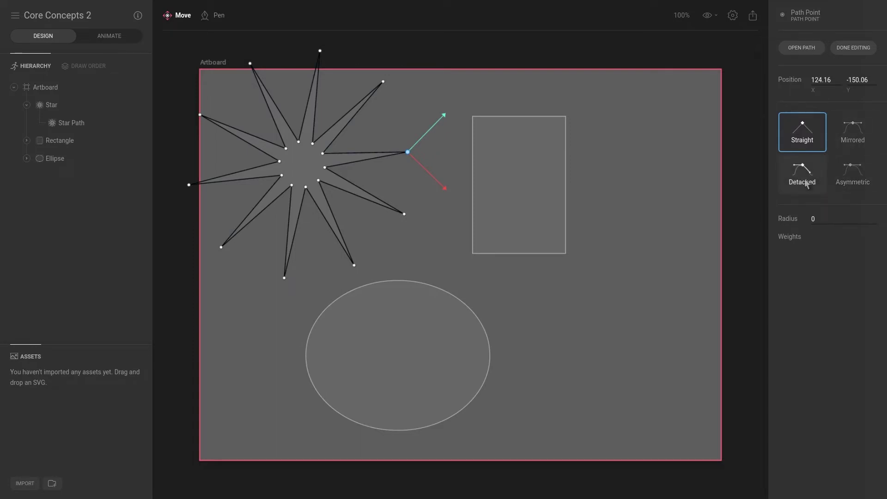
pyautogui.click(852, 134)
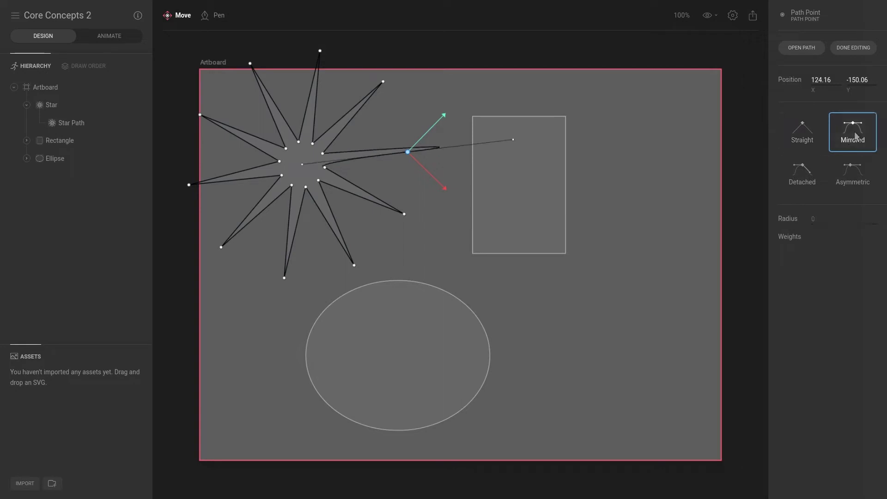
pyautogui.moveTo(407, 152); pyautogui.dragTo(442, 190)
pyautogui.scroll(5, 423, 152)
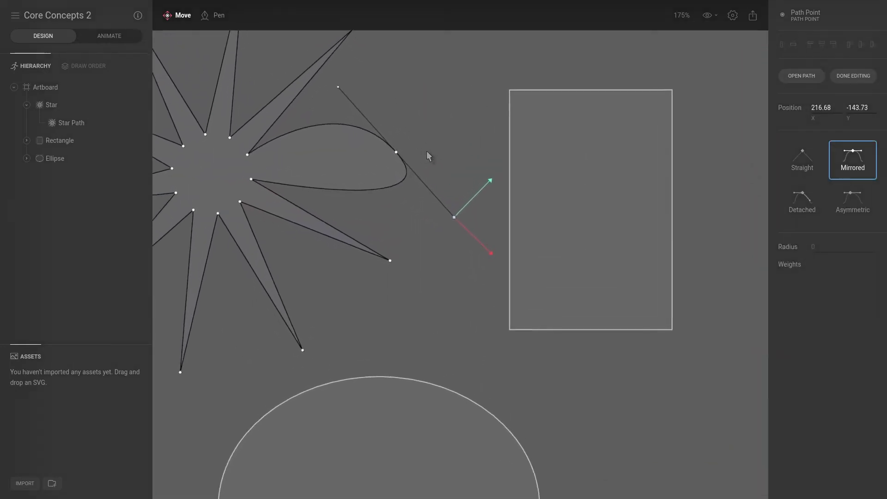
pyautogui.scroll(3, 321, 73)
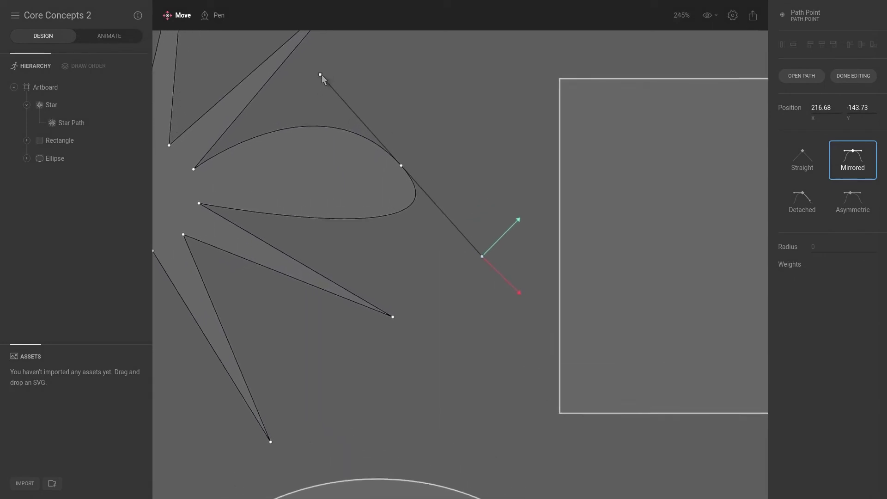
pyautogui.scroll(1, 319, 74)
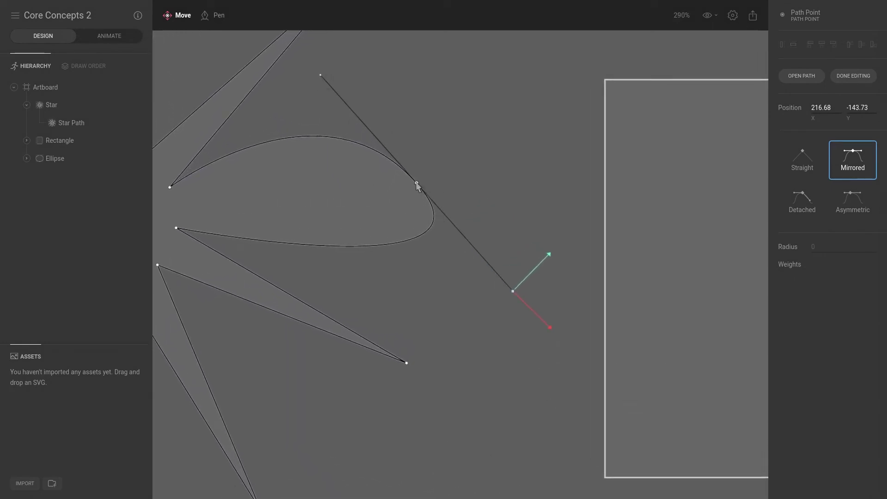
# Move the top vertex right and make it an asymmetric point, curving the spike into a petal.
pyautogui.click(320, 75)
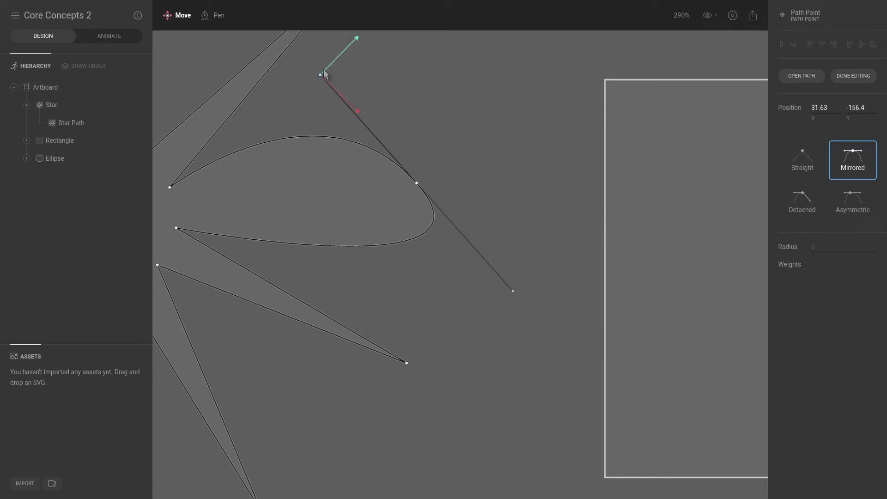
pyautogui.moveTo(327, 85); pyautogui.dragTo(495, 118)
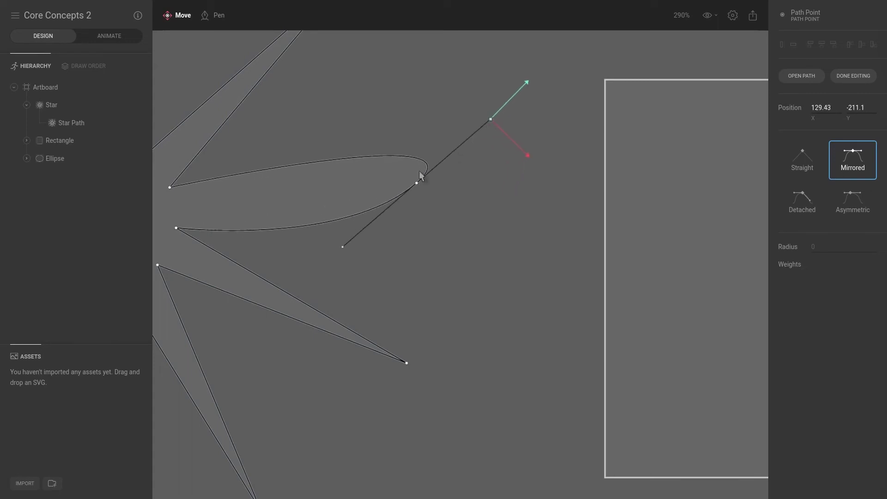
pyautogui.click(803, 202)
pyautogui.moveTo(490, 119); pyautogui.dragTo(391, 223)
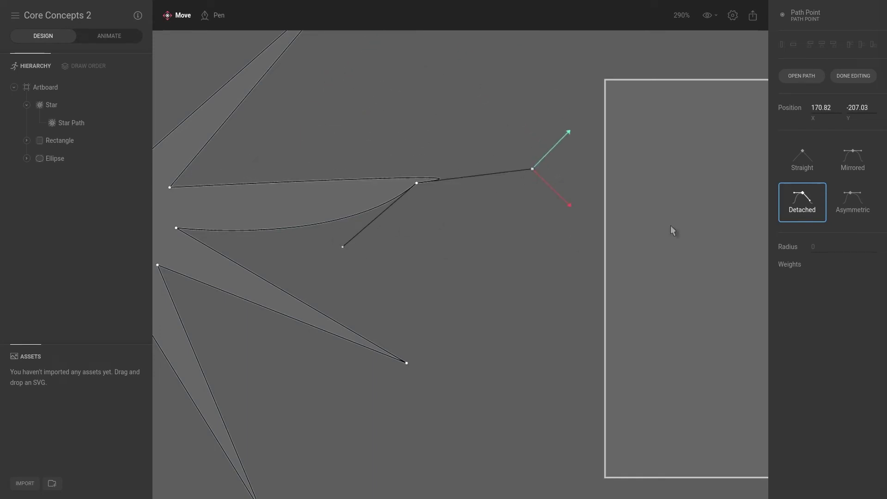
pyautogui.click(864, 206)
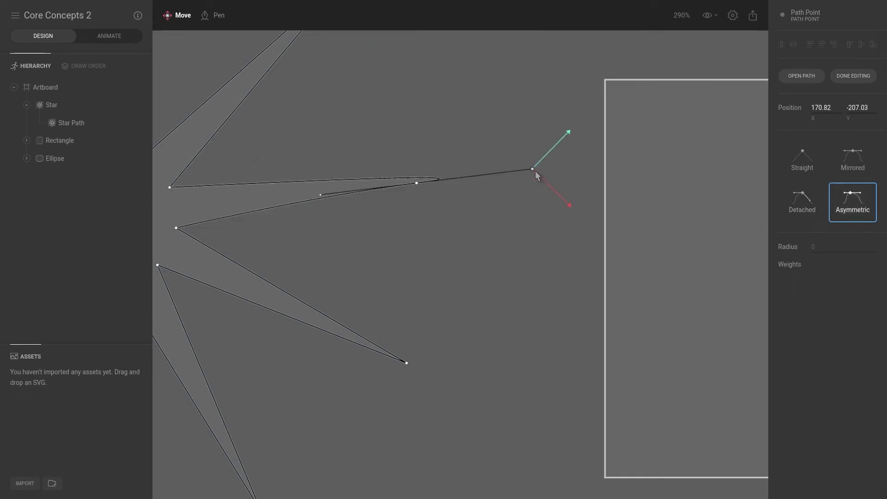
pyautogui.moveTo(535, 171); pyautogui.dragTo(439, 165)
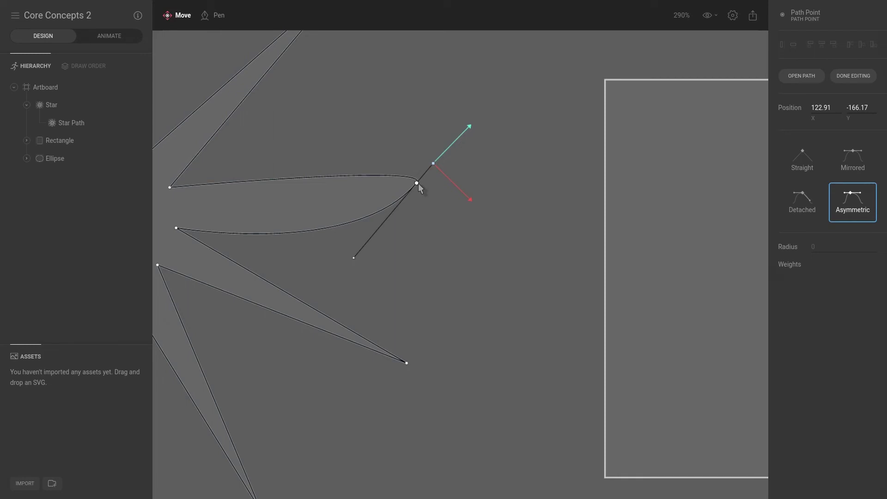
# Finish vertex editing, zoom to 100% and set the star's fill to pure red #FF0000.
pyautogui.press('Escape')
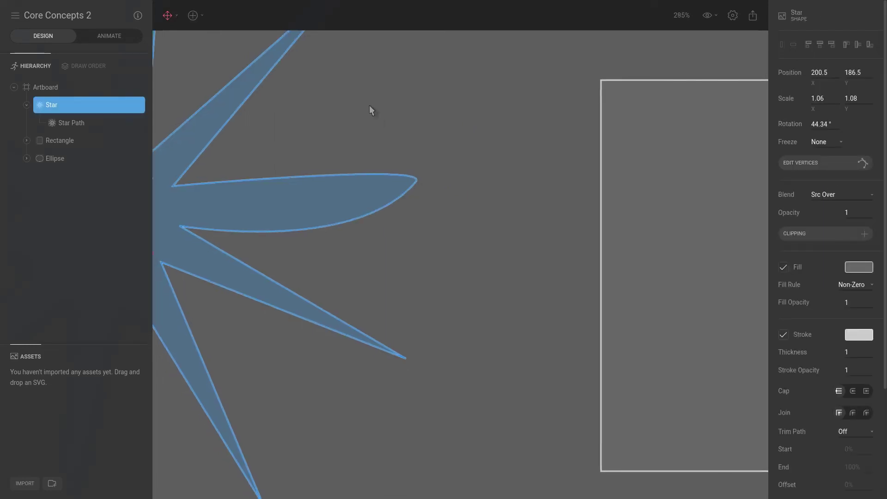
pyautogui.hotkey('ctrl', '0')
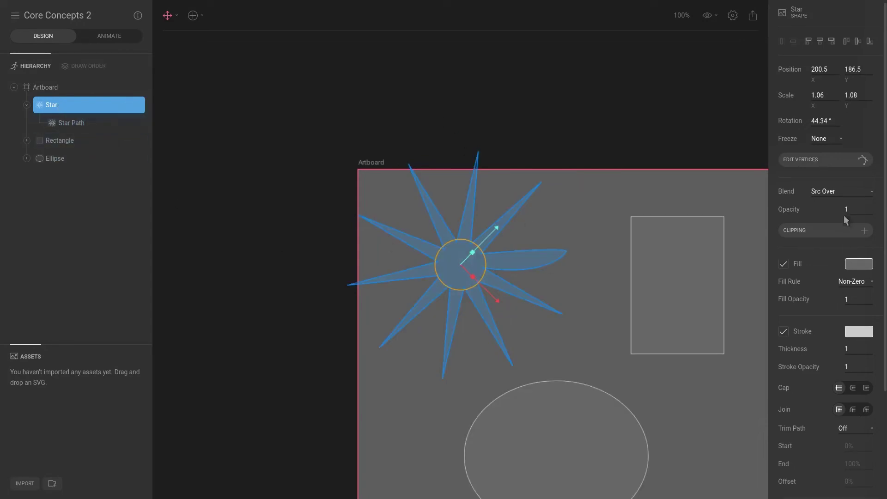
pyautogui.scroll(-3, 844, 215)
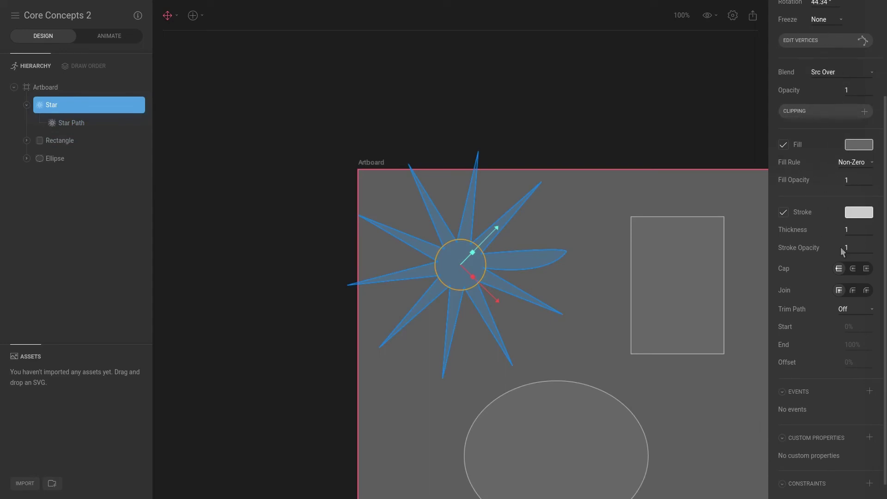
pyautogui.click(858, 144)
pyautogui.moveTo(749, 204); pyautogui.dragTo(769, 162)
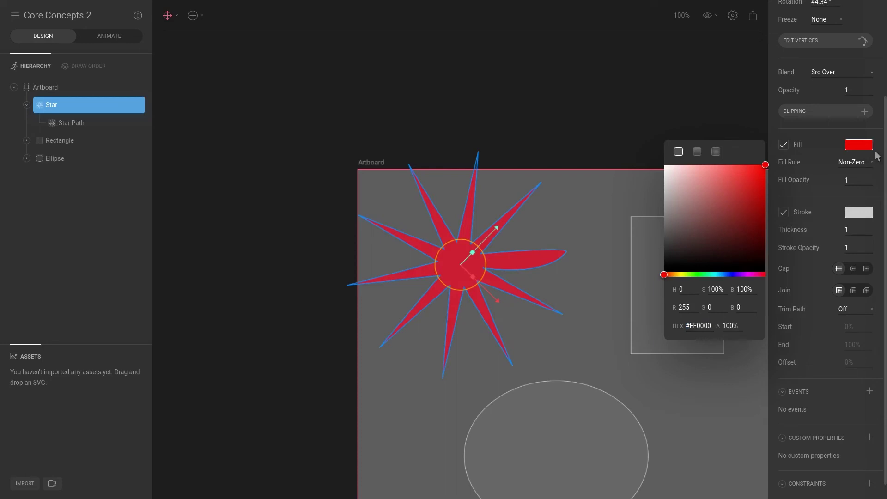
# Set the star's stroke thickness to 10.
pyautogui.click(853, 214)
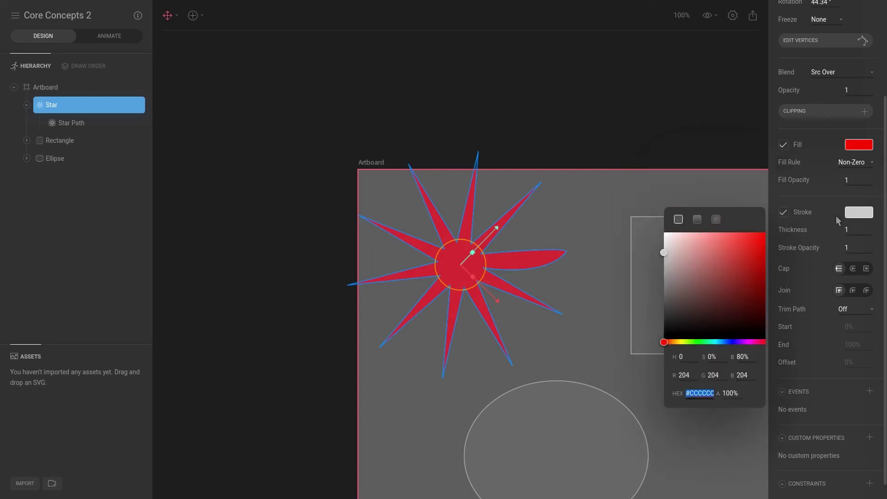
pyautogui.click(857, 228)
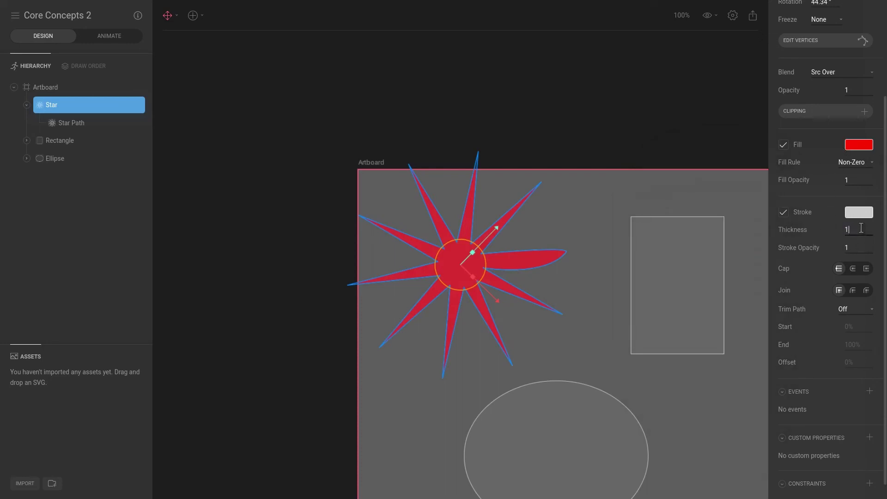
pyautogui.write('10')
pyautogui.press('Return')
# Review the red star's properties, then select the rectangle on the canvas.
pyautogui.click(688, 194)
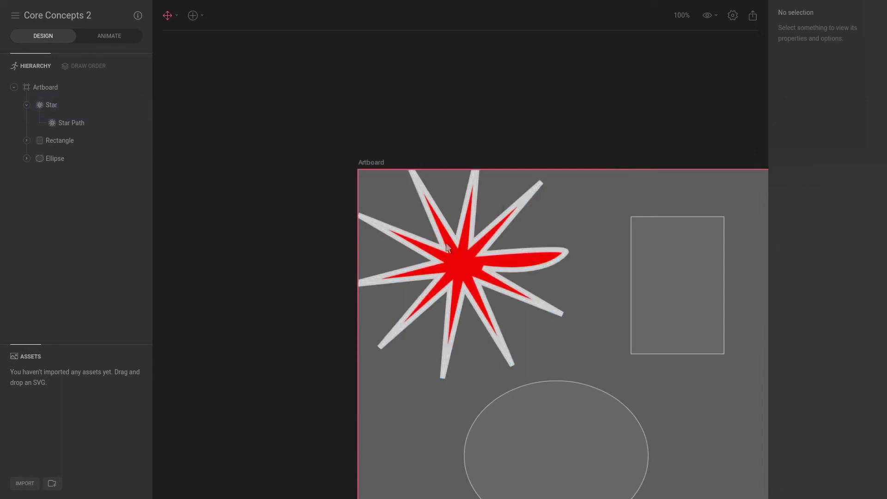
pyautogui.click(51, 106)
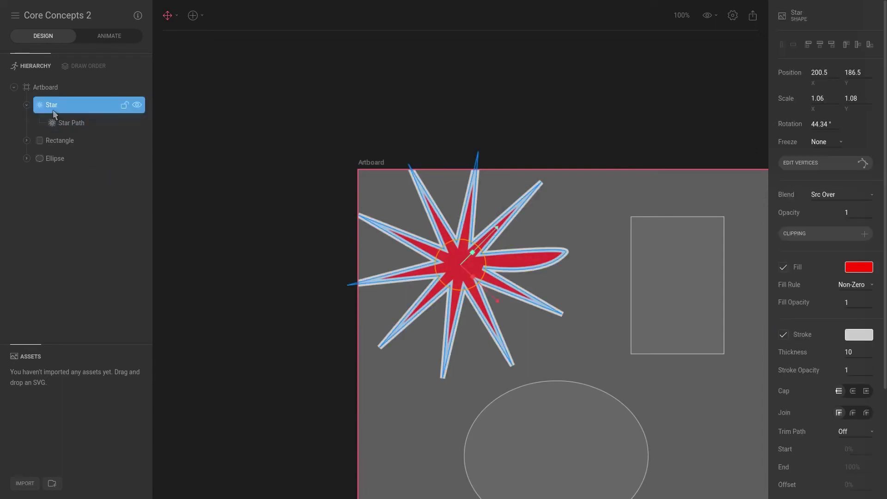
pyautogui.scroll(-1, 795, 305)
pyautogui.scroll(-1, 807, 293)
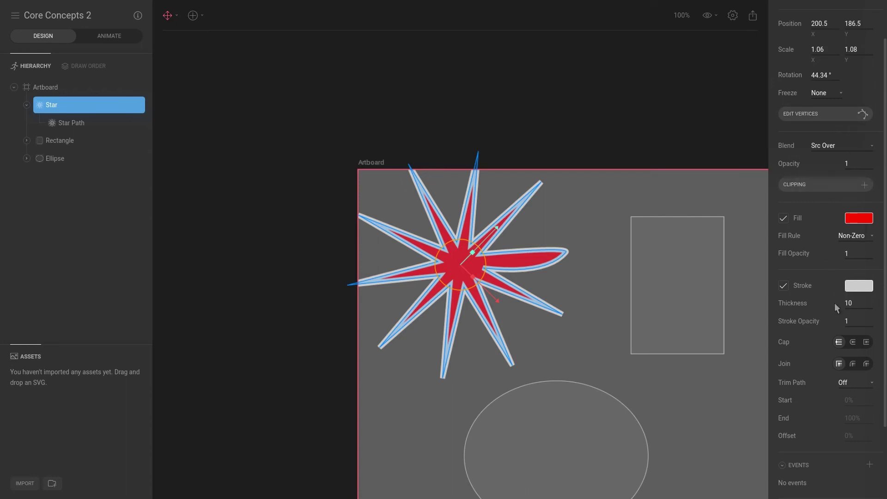
pyautogui.scroll(2, 839, 257)
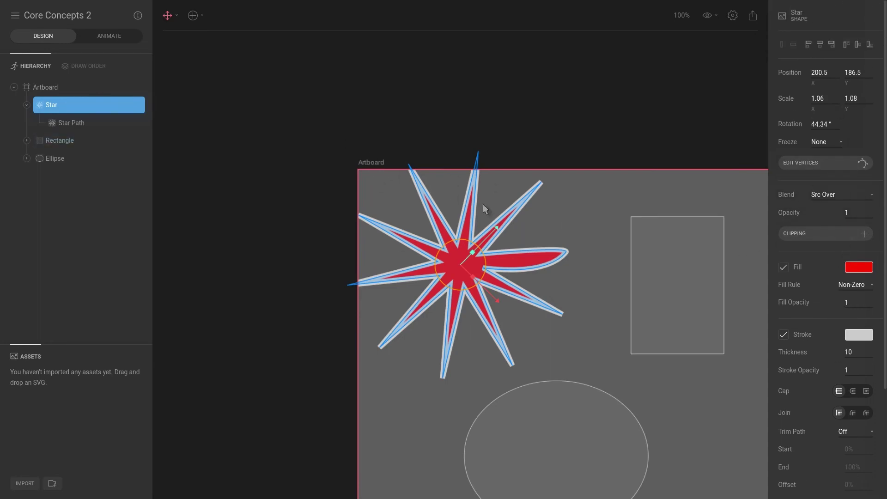
pyautogui.click(661, 239)
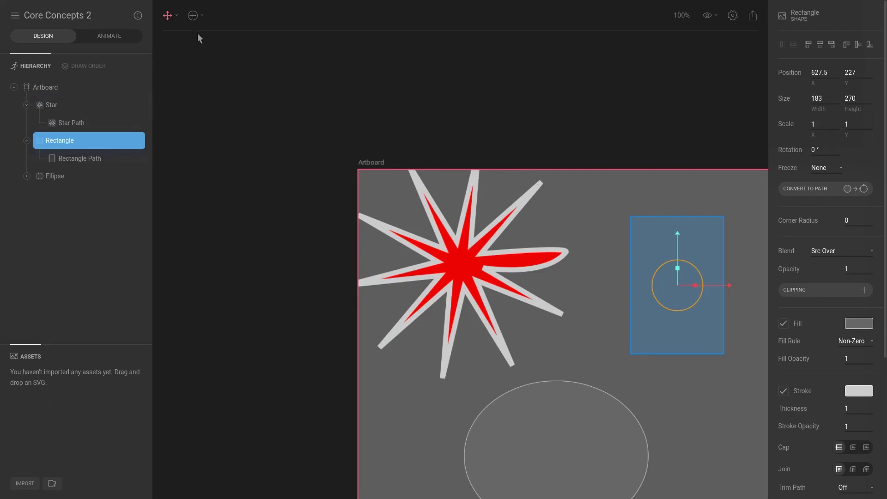
# With the Pen, place thirteen vertices of an irregular path between the star and rectangle.
pyautogui.click(193, 16)
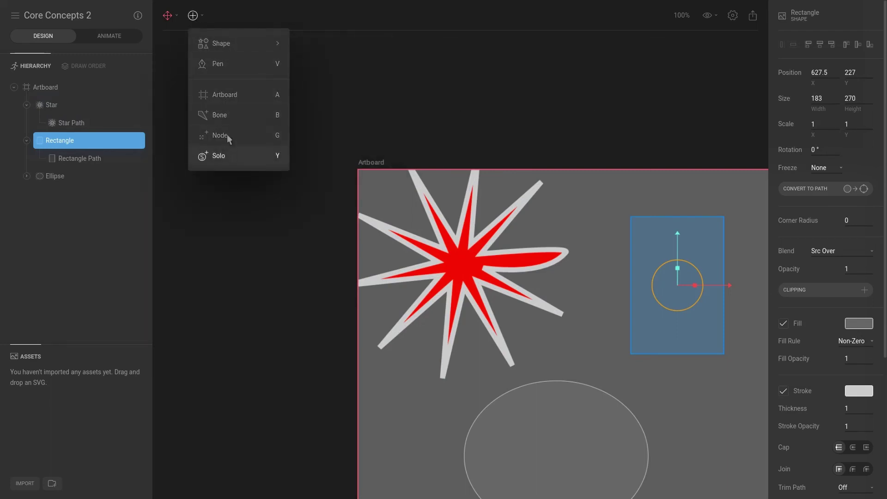
pyautogui.click(223, 65)
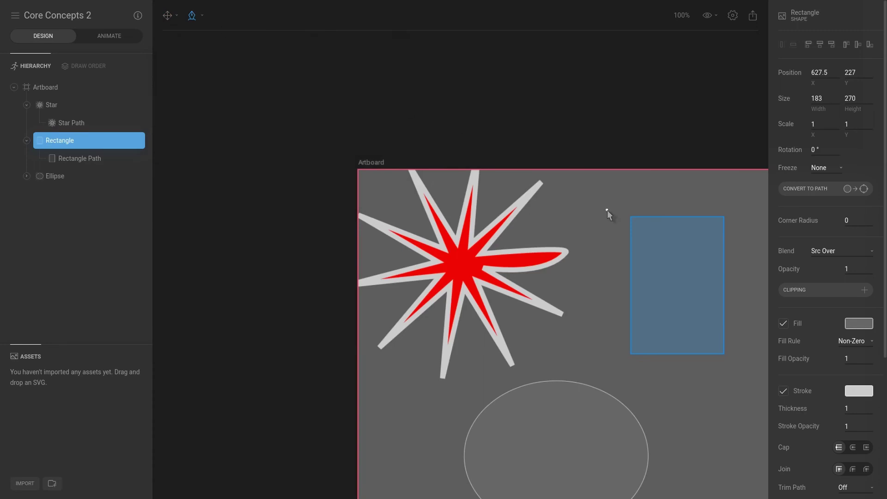
pyautogui.click(608, 199)
pyautogui.click(570, 208)
pyautogui.click(593, 239)
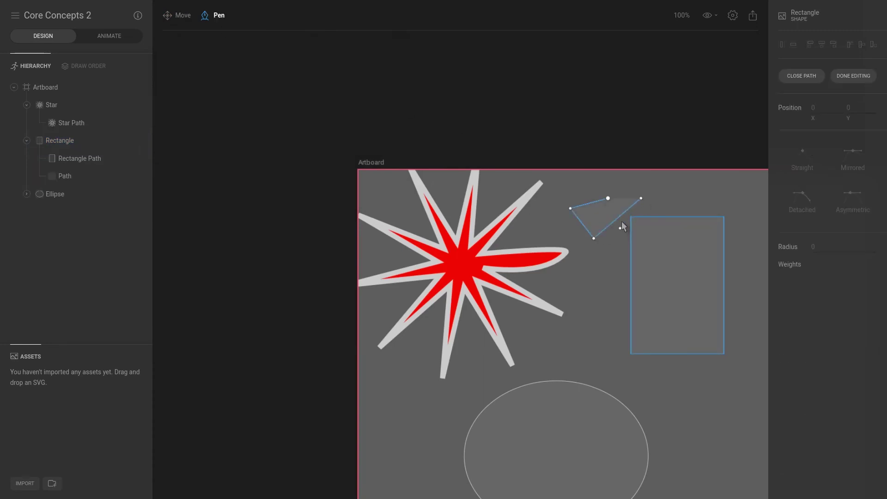
pyautogui.click(625, 188)
pyautogui.click(593, 179)
pyautogui.click(580, 188)
pyautogui.click(570, 240)
pyautogui.click(559, 232)
pyautogui.click(559, 225)
pyautogui.click(555, 196)
pyautogui.click(543, 178)
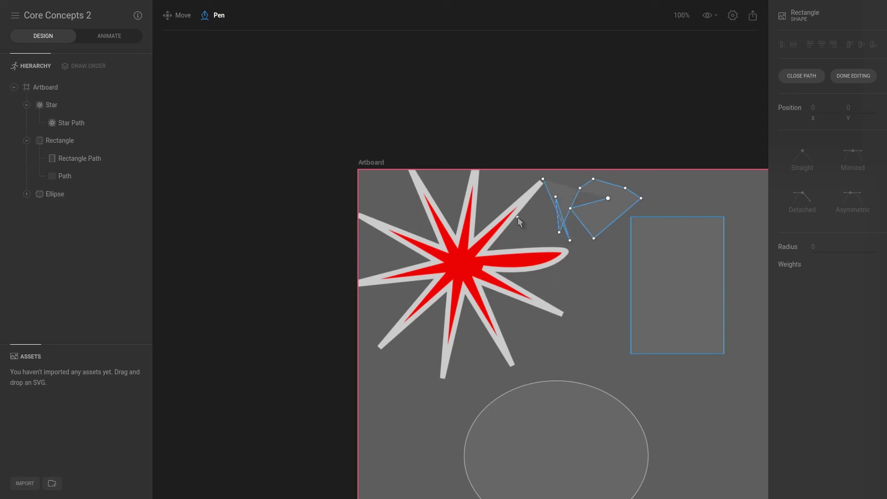
pyautogui.click(517, 217)
pyautogui.click(523, 225)
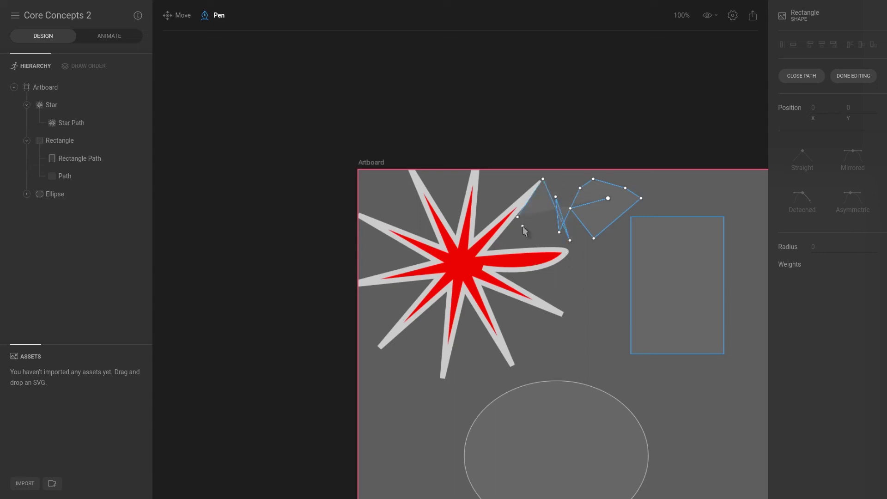
# Close the pen path into a loop and finish editing it.
pyautogui.click(802, 75)
pyautogui.click(608, 198)
pyautogui.click(674, 238)
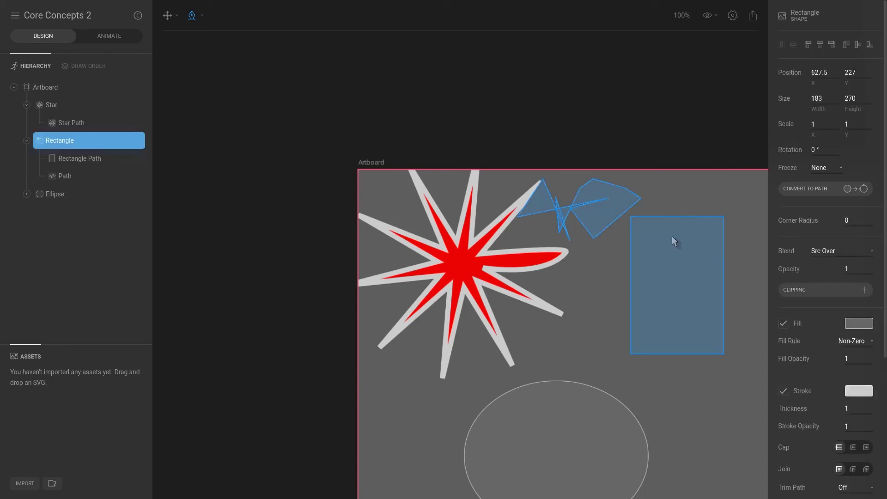
# Edit the star's vertices, pulling the upper-left spike tip left and the top tip down-left.
pyautogui.click(463, 263)
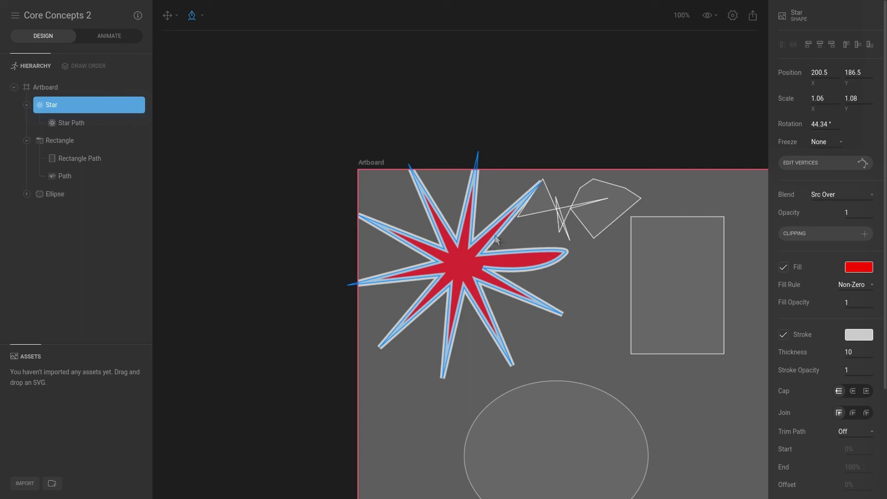
pyautogui.click(825, 163)
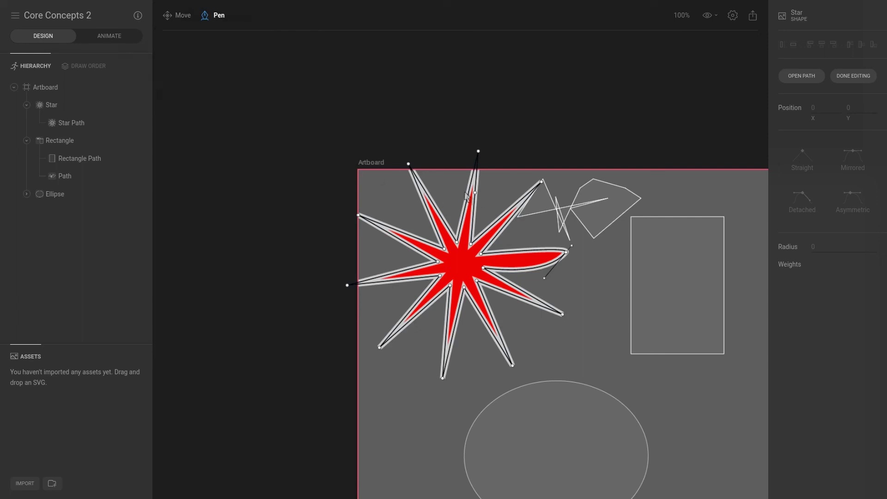
pyautogui.press('t')
pyautogui.moveTo(421, 185); pyautogui.dragTo(398, 190)
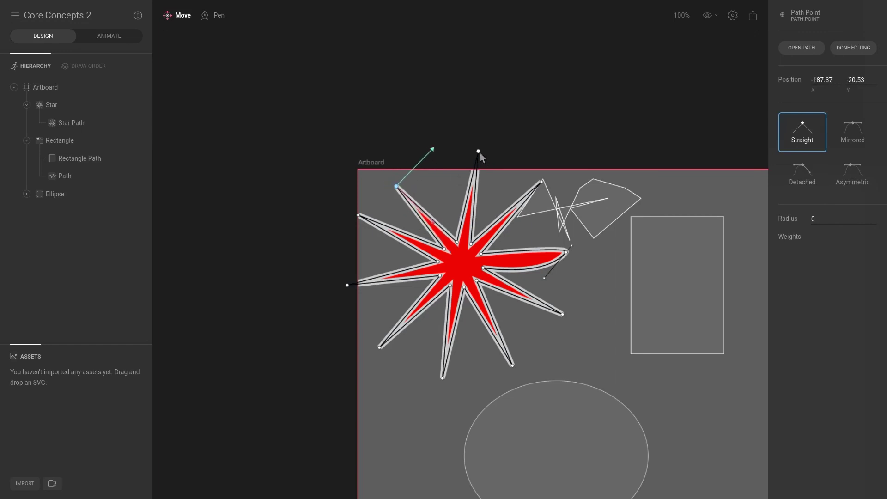
pyautogui.moveTo(479, 151); pyautogui.dragTo(461, 182)
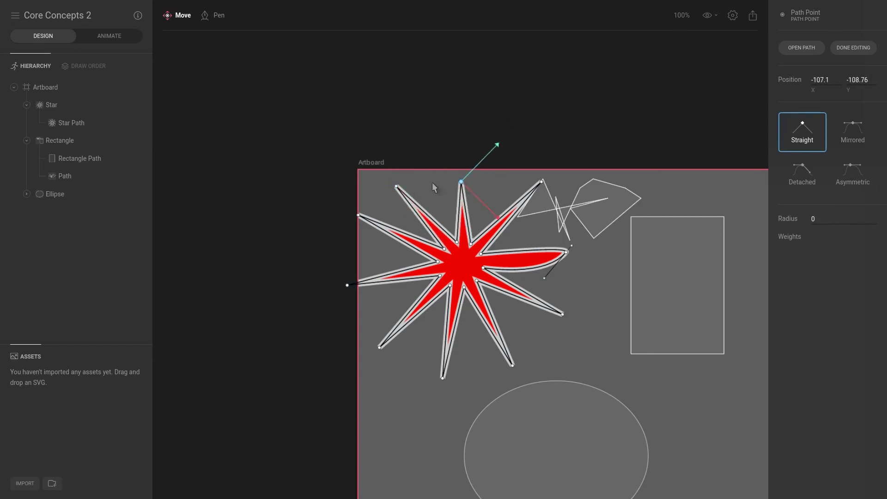
# Add a vertex on the upper-left arm, square it off and nudge the top tip right.
pyautogui.press('p')
pyautogui.press('Escape')
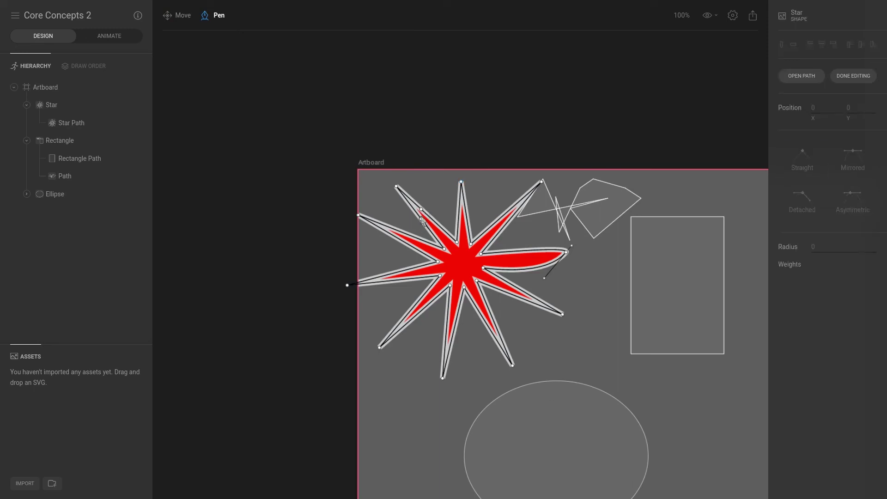
pyautogui.click(422, 219)
pyautogui.press('v')
pyautogui.moveTo(422, 211); pyautogui.dragTo(397, 217)
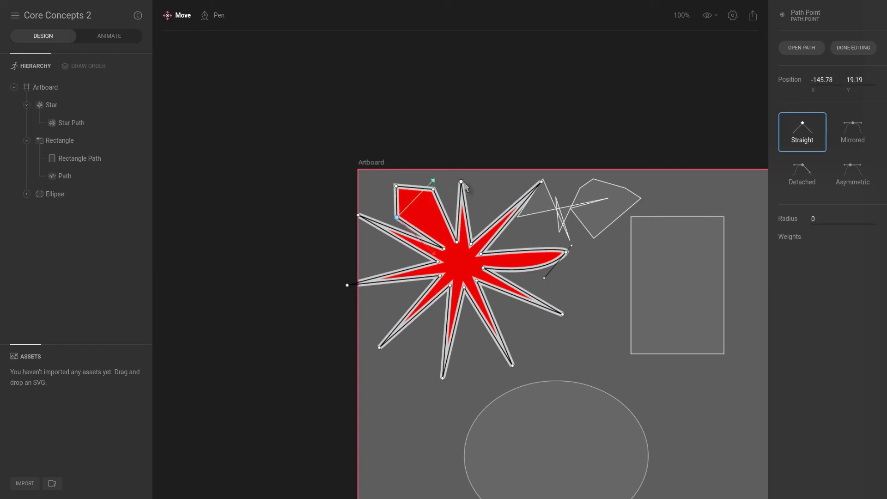
pyautogui.moveTo(462, 182); pyautogui.dragTo(495, 204)
pyautogui.press('p')
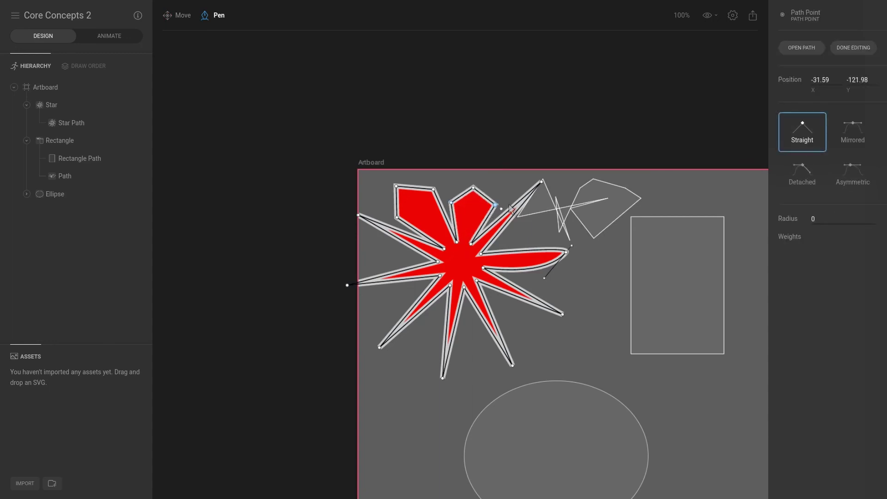